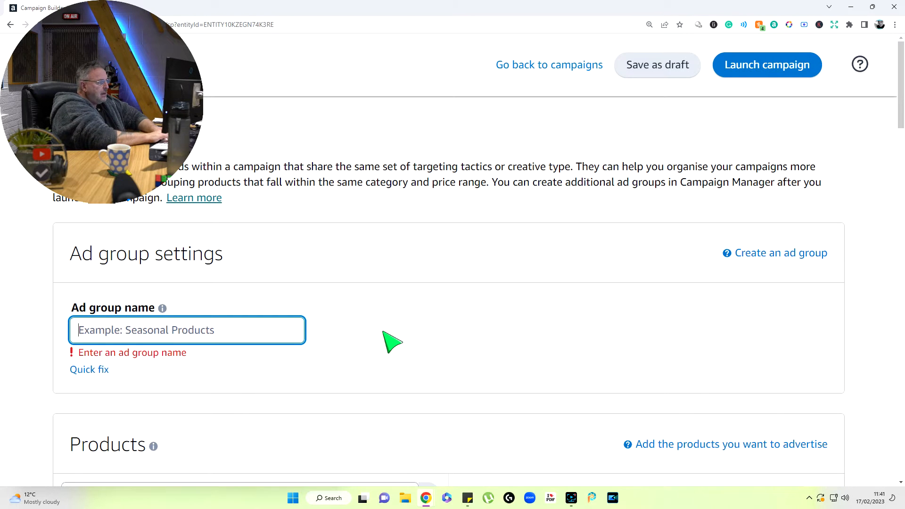
Name the ad group "Our First Advertisements".
type("Our First Advertisements")
key("Tab")
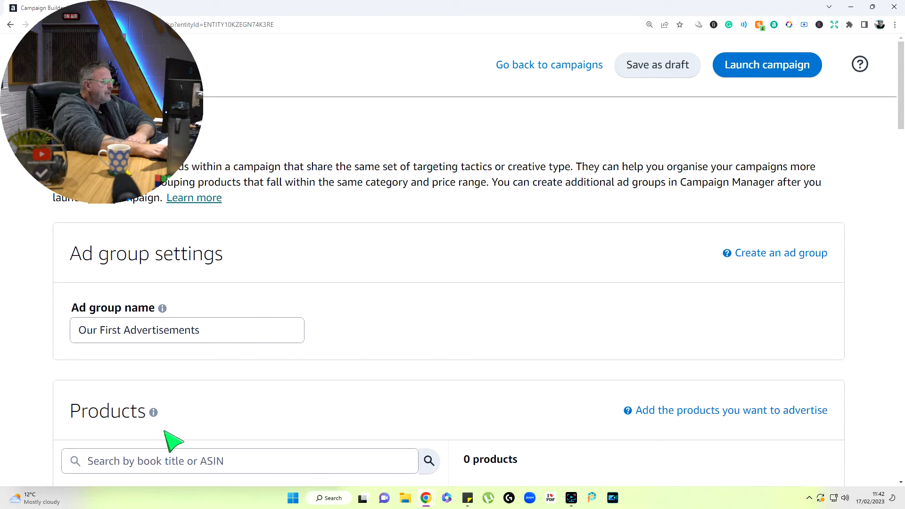
Find the book with ASIN B0BFV98GRT and add it to the advertised products.
left_click(162, 465)
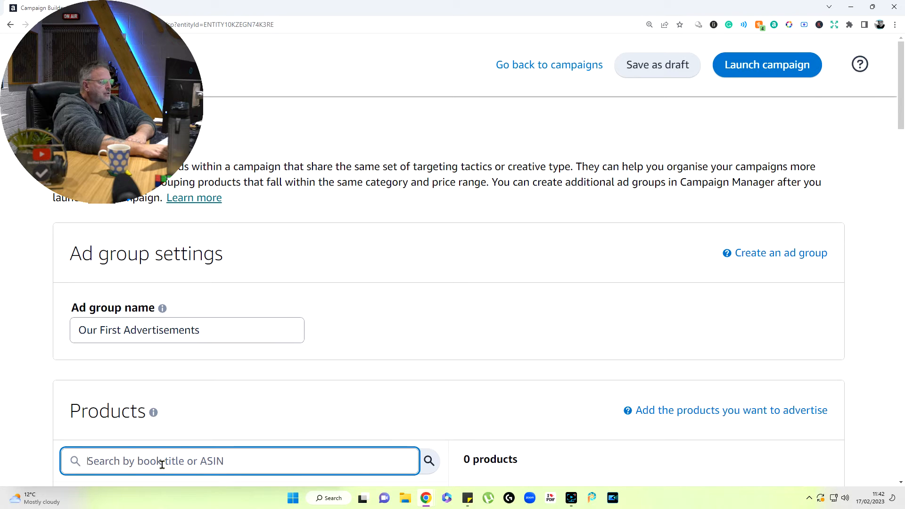
right_click(232, 462)
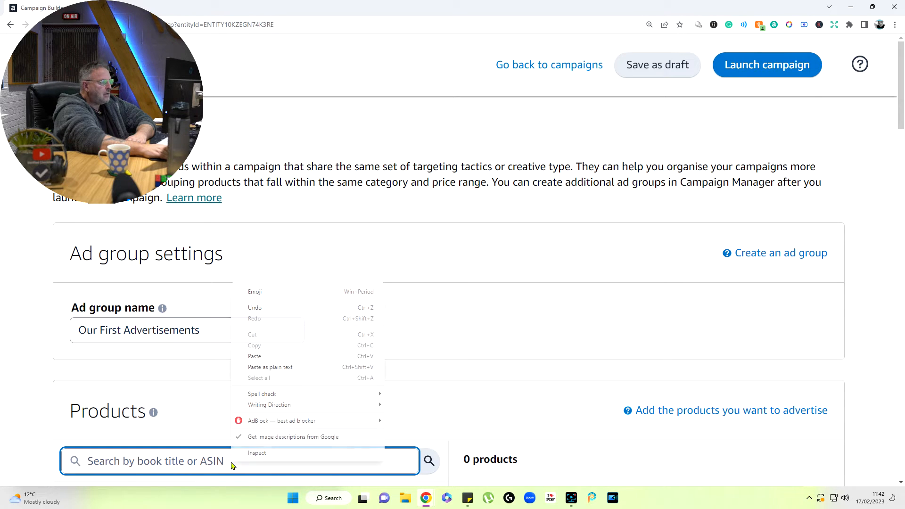
left_click(277, 356)
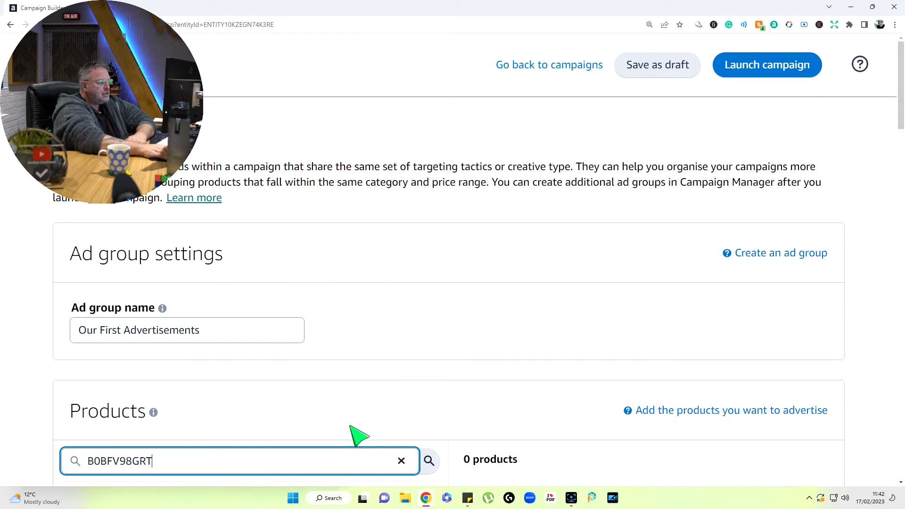
left_click(431, 461)
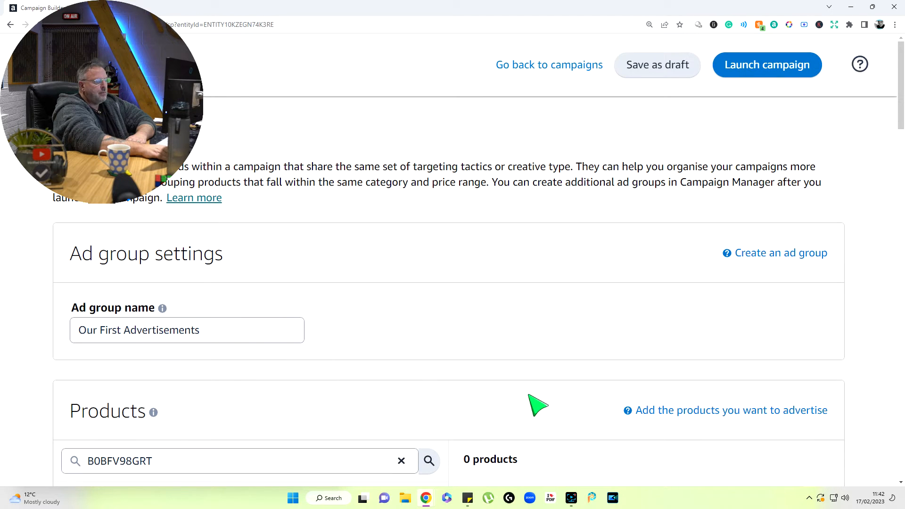
scroll(242, 282, "down", 4)
left_click(221, 280)
left_click(304, 394)
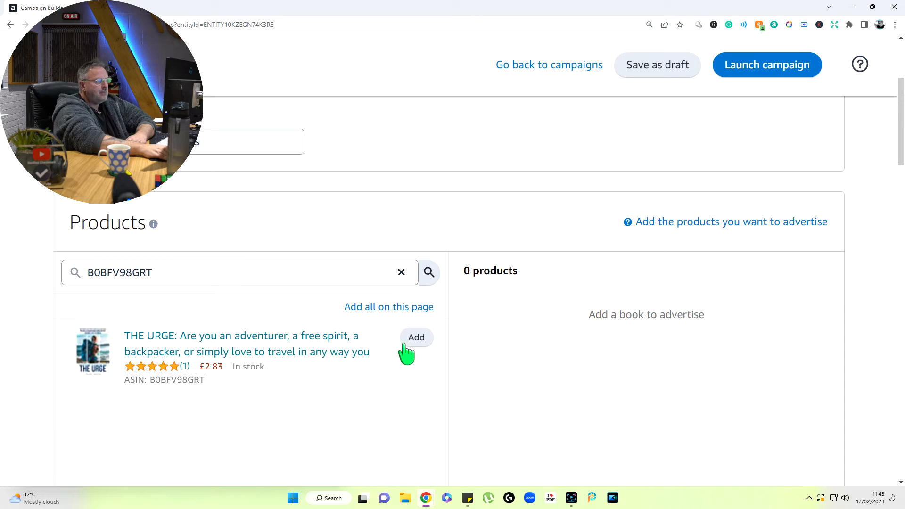
left_click(421, 338)
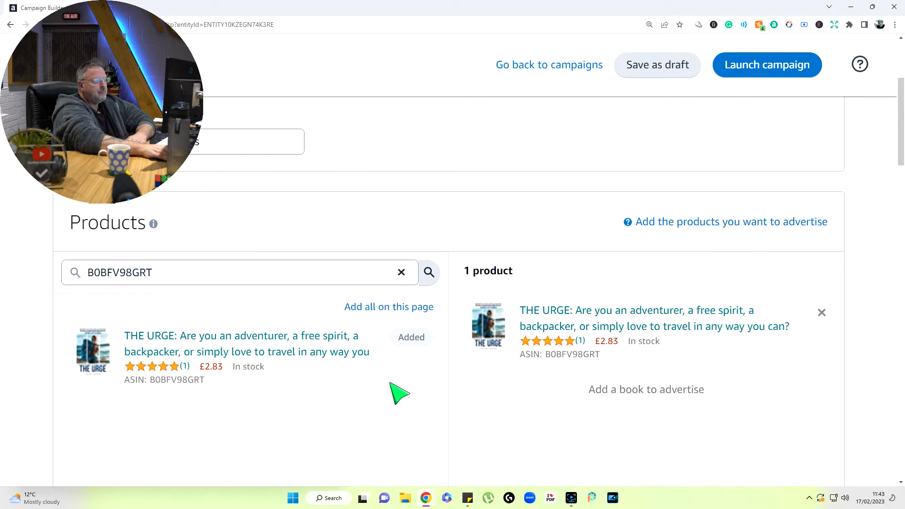
Set the default bid for automatic targeting to £0.15.
scroll(471, 376, "down", 3)
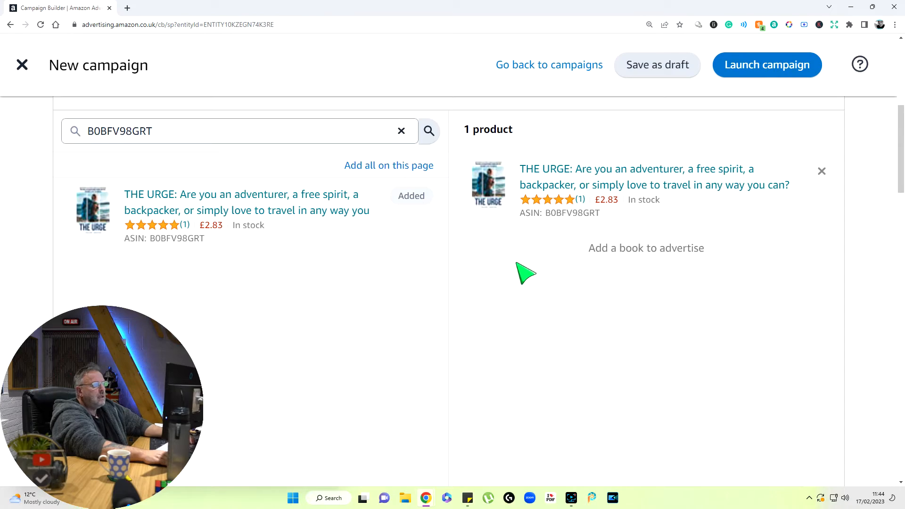
scroll(460, 268, "down", 5)
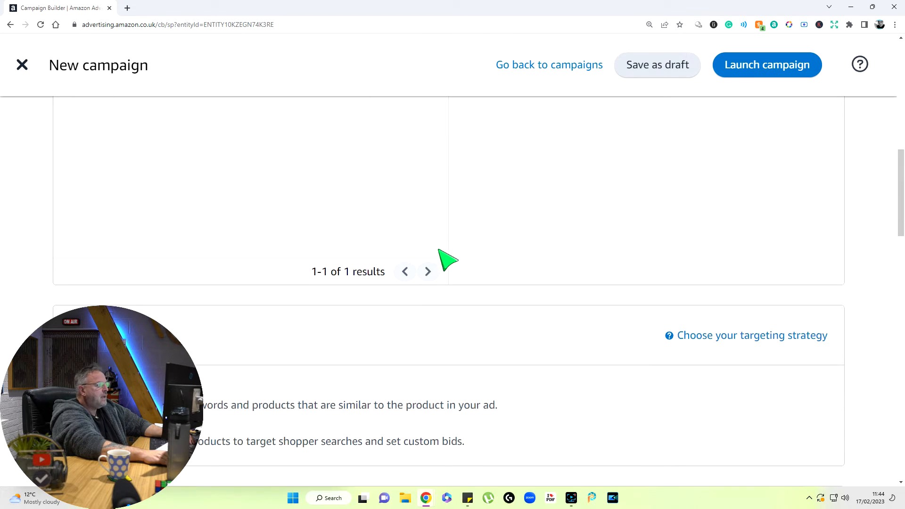
scroll(446, 245, "down", 3)
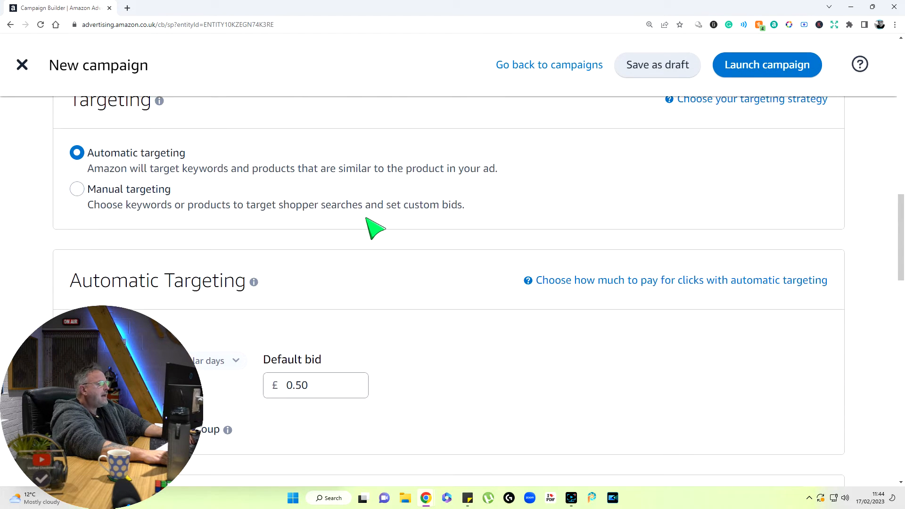
scroll(368, 221, "up", 1)
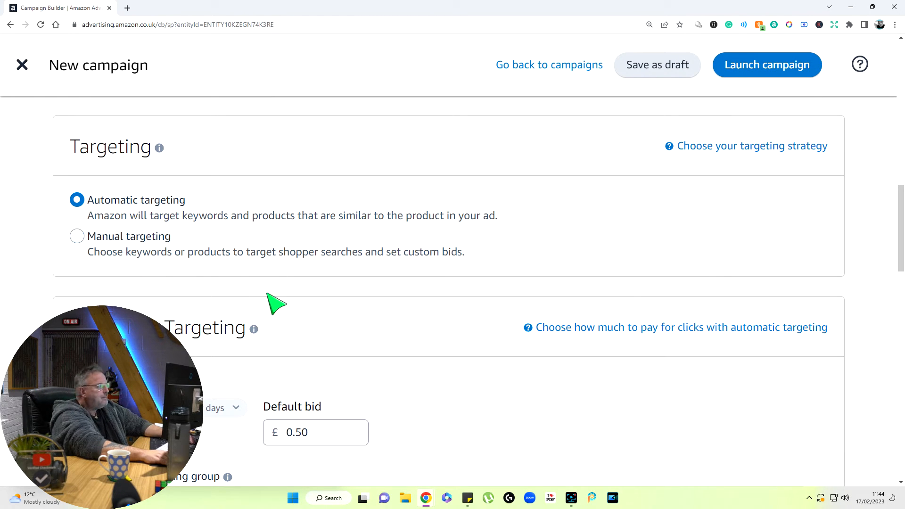
scroll(278, 304, "down", 3)
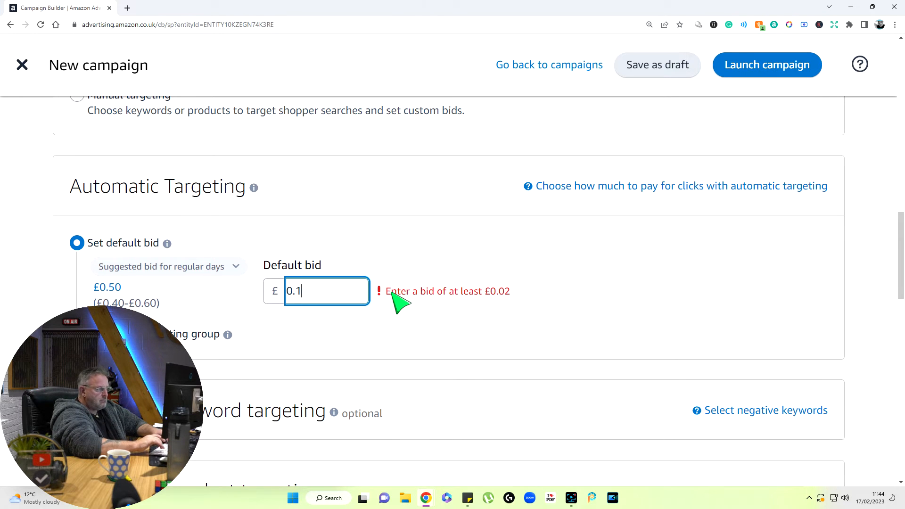
type("5")
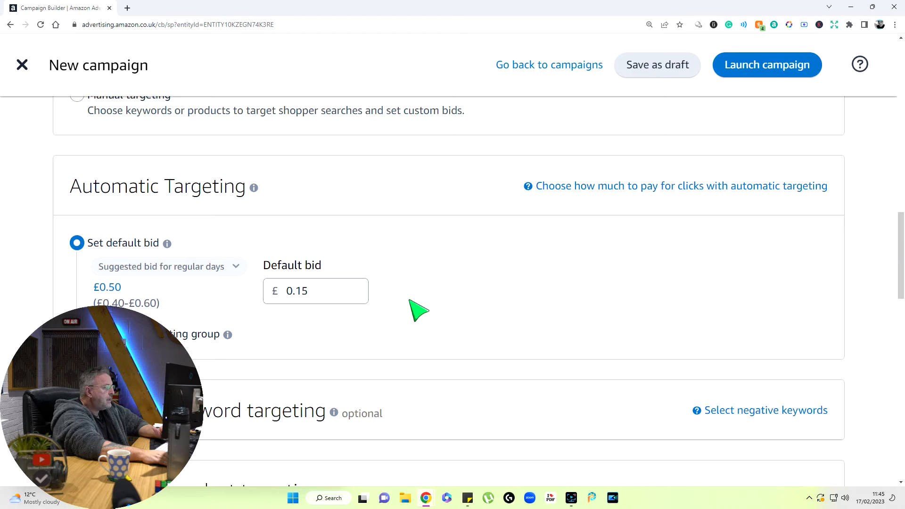
Review the negative targeting, bidding strategy and campaign settings, and check the ad group name against the campaign name.
scroll(415, 311, "down", 5)
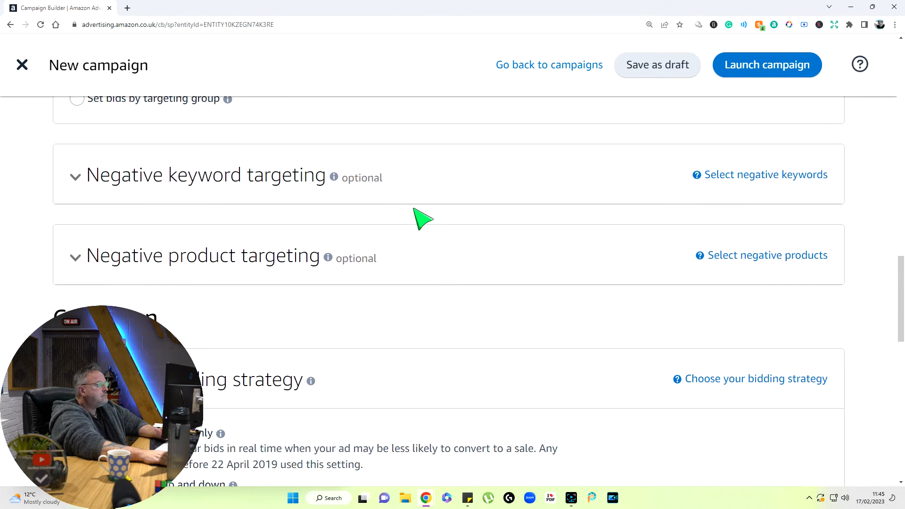
scroll(422, 220, "down", 5)
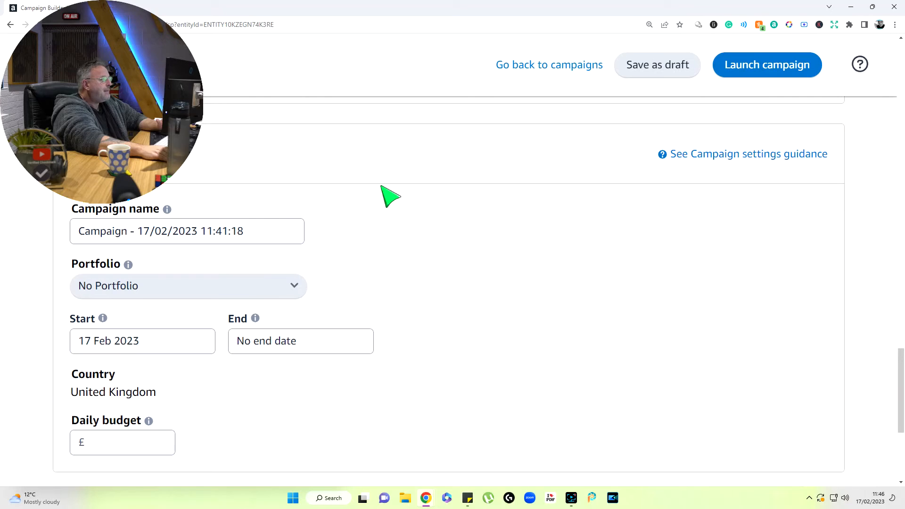
left_click(262, 235)
scroll(447, 295, "up", 1)
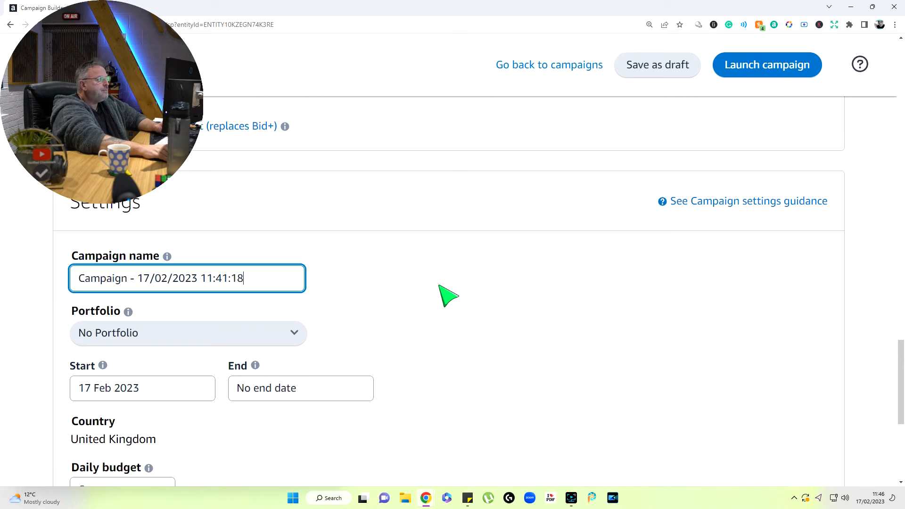
scroll(447, 295, "up", 15)
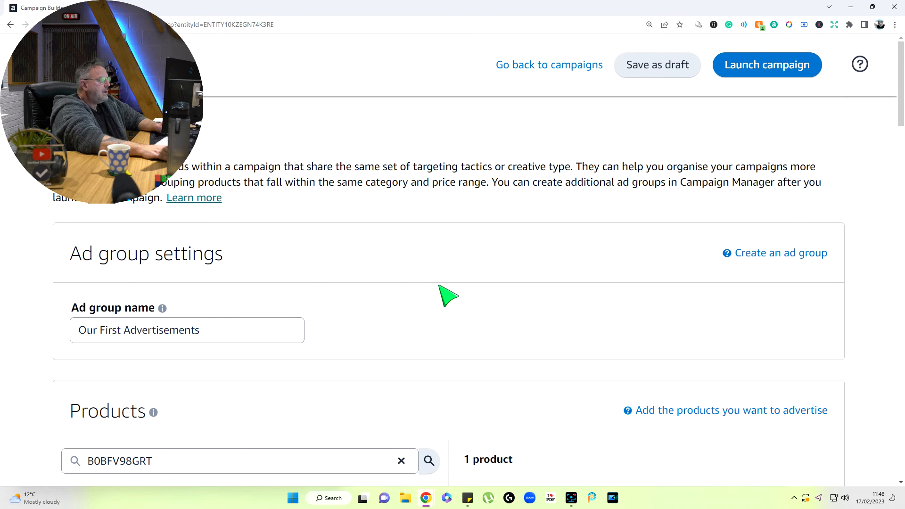
left_click(213, 331)
scroll(226, 338, "down", 10)
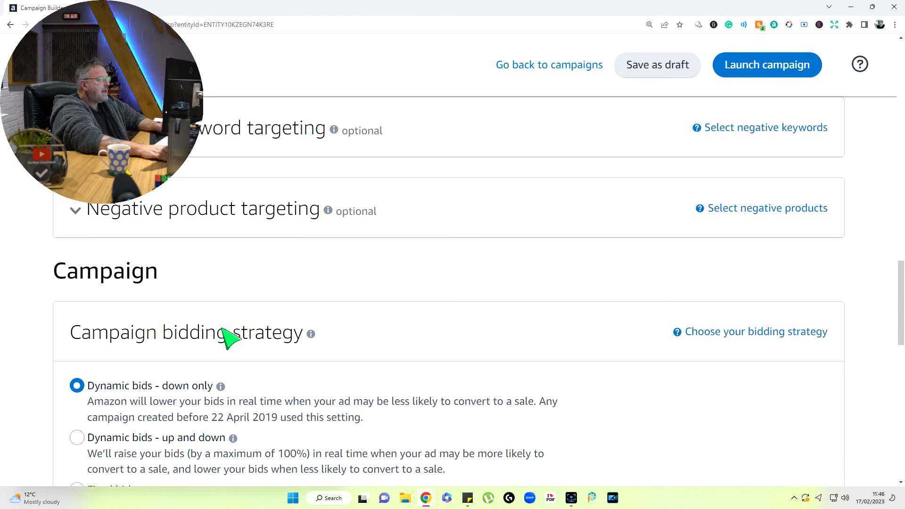
scroll(229, 338, "up", 2)
scroll(229, 338, "down", 10)
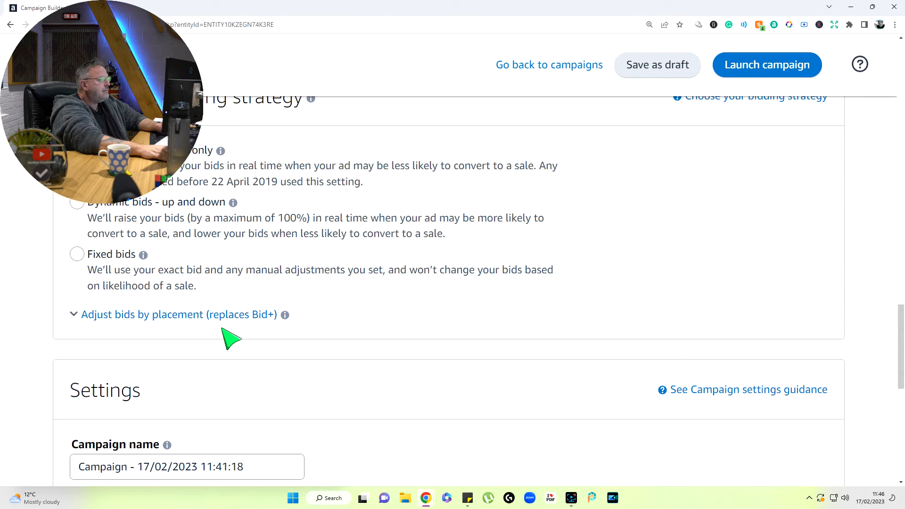
scroll(225, 332, "down", 2)
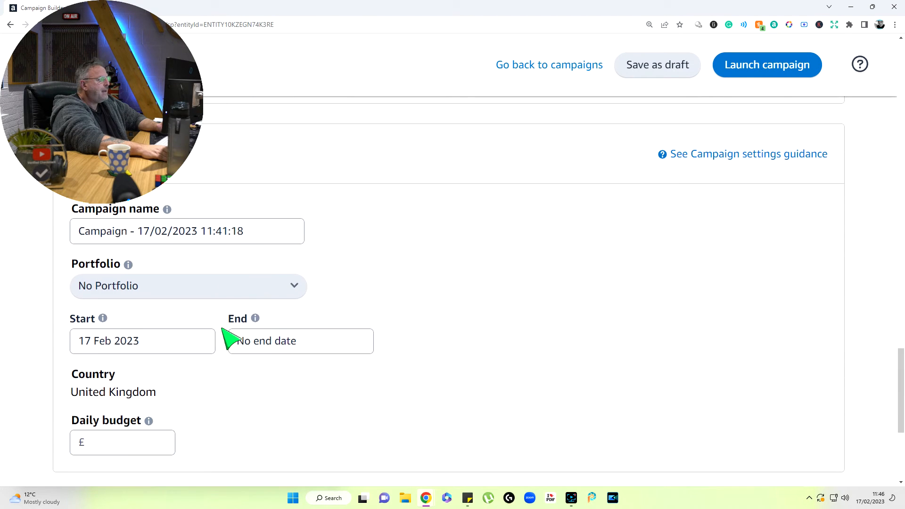
Replace the default campaign name with "The Urge - Auto".
left_click(270, 240)
key("BackSpace")
key("BackSpace")
key("BackSpace")
key("BackSpace")
key("BackSpace")
key("BackSpace")
key("BackSpace")
key("BackSpace")
key("BackSpace")
key("BackSpace")
key("BackSpace")
key("BackSpace")
key("BackSpace")
key("BackSpace")
key("BackSpace")
key("BackSpace")
key("BackSpace")
key("BackSpace")
key("BackSpace")
key("BackSpace")
type("The Urge - Auto")
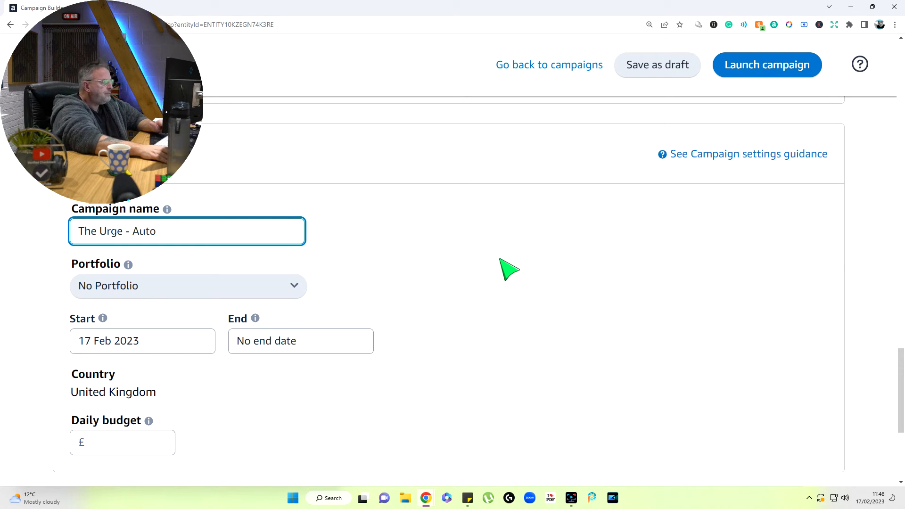
left_click(405, 243)
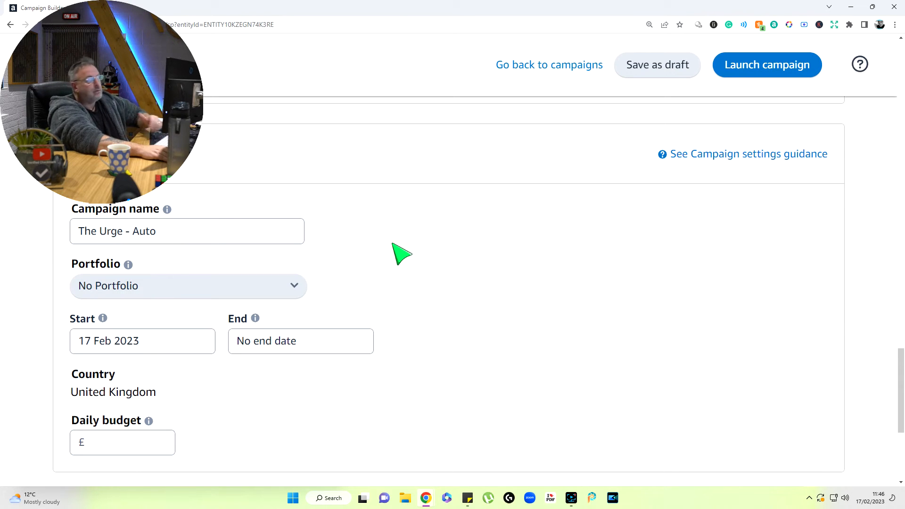
scroll(377, 250, "down", 2)
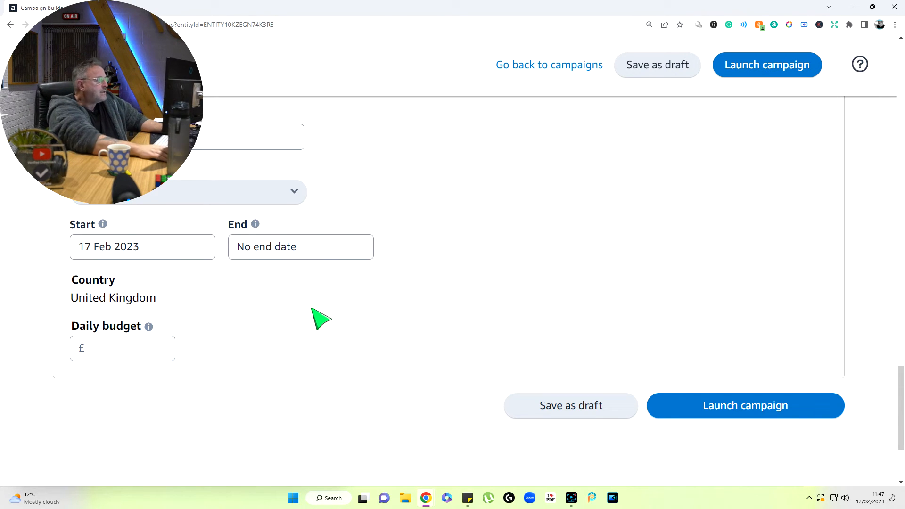
left_click(332, 257)
left_click(332, 257)
left_click(332, 259)
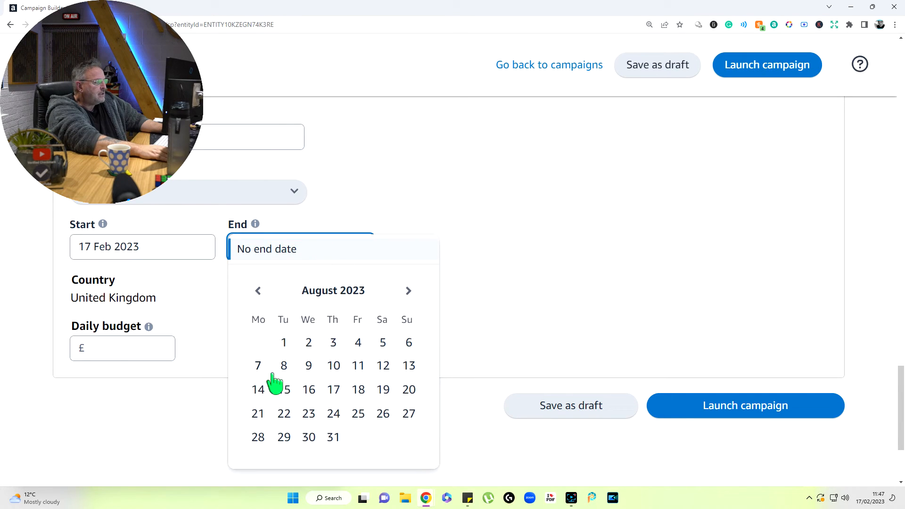
Set the campaign's daily budget to £5.00.
left_click(115, 355)
type("5.00")
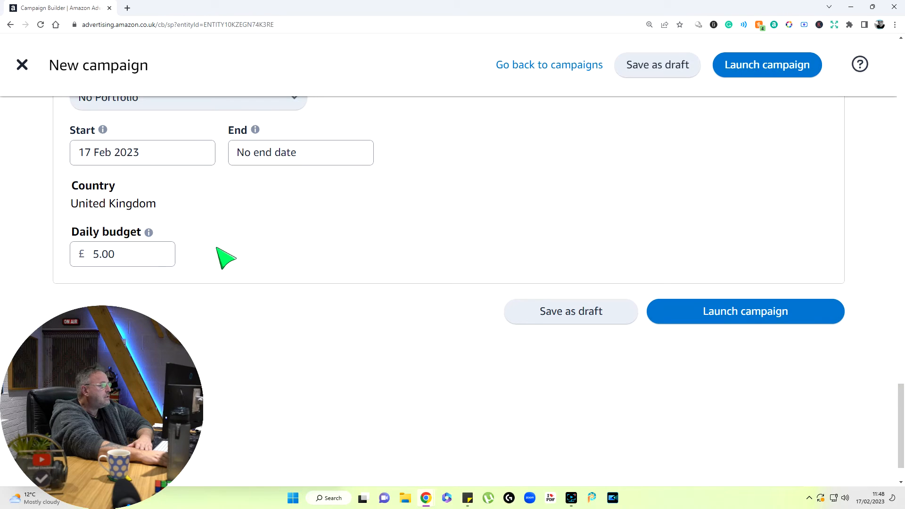
left_click(106, 263)
left_click(227, 255)
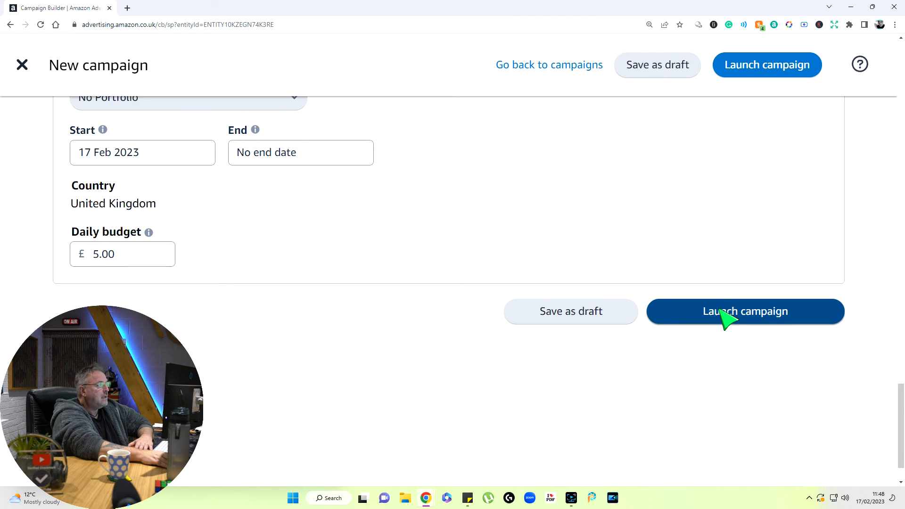
Recheck the campaign settings, launch the campaign and review its summary.
scroll(375, 278, "up", 10)
scroll(400, 303, "down", 5)
scroll(605, 321, "down", 7)
scroll(604, 313, "up", 4)
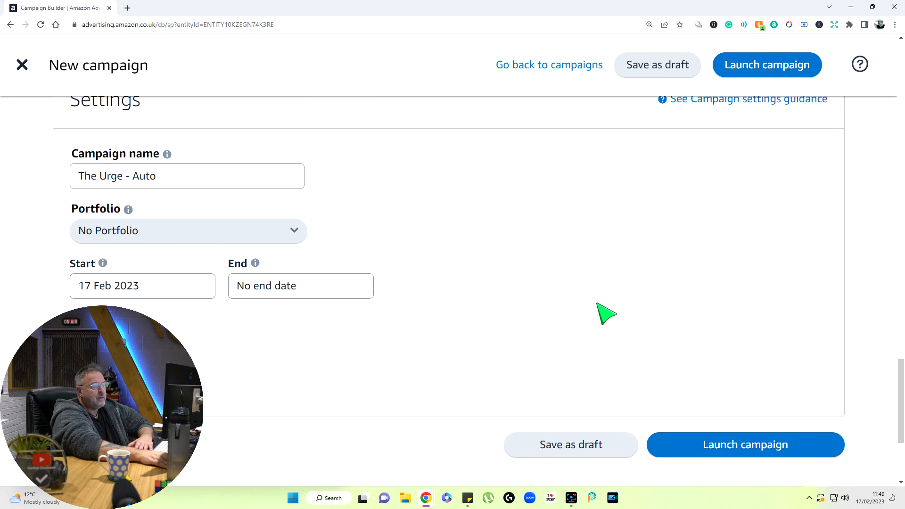
scroll(721, 384, "down", 1)
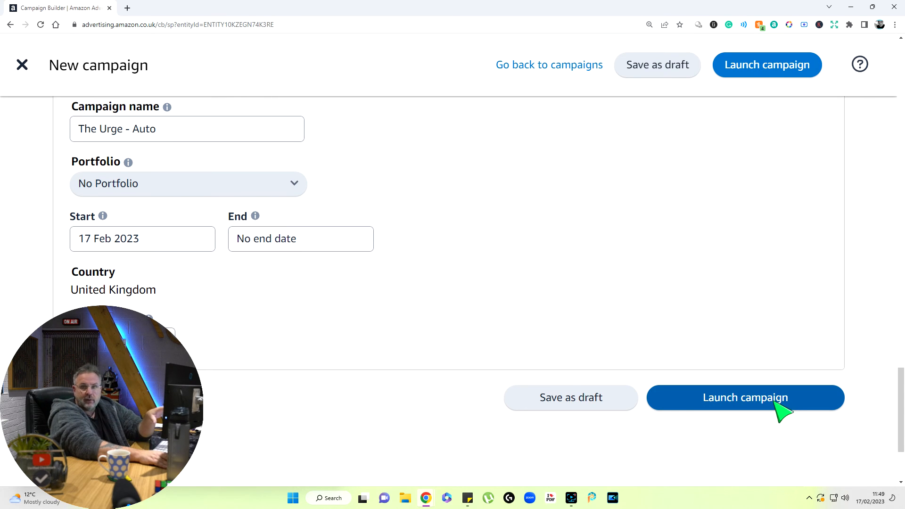
left_click(726, 405)
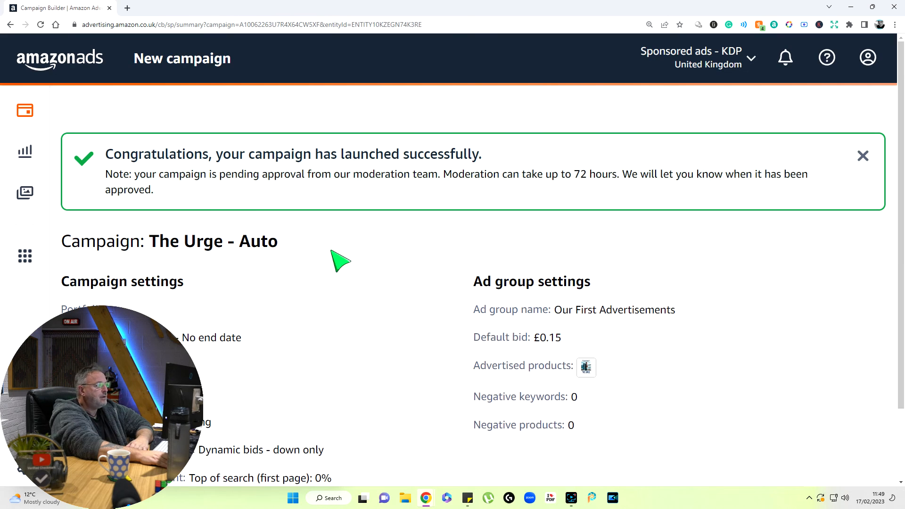
scroll(333, 257, "down", 2)
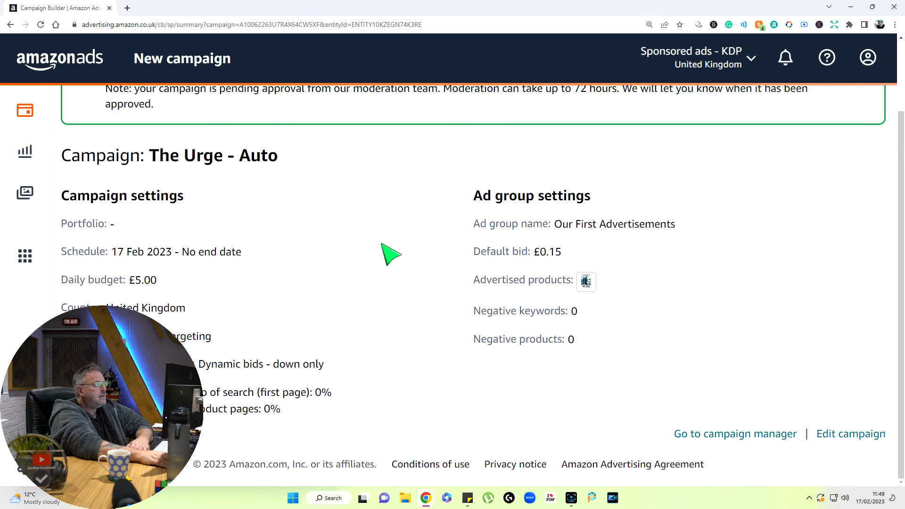
scroll(383, 244, "up", 1)
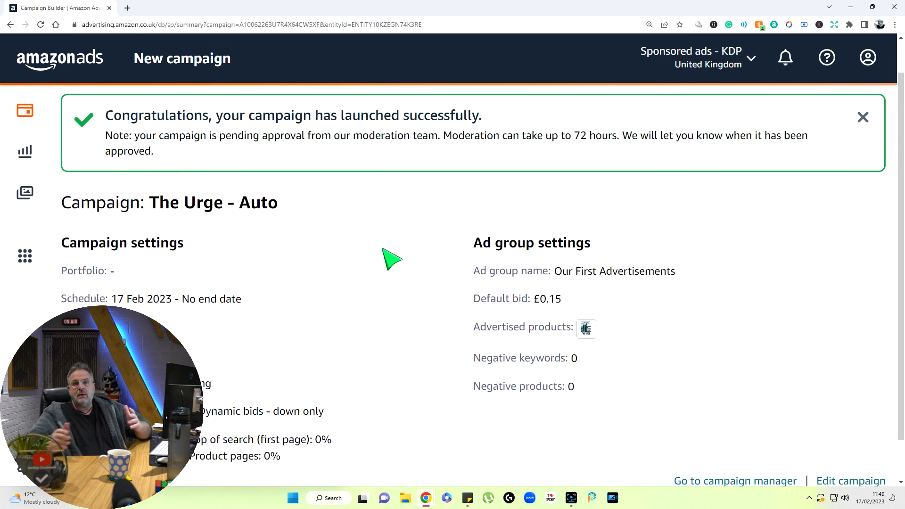